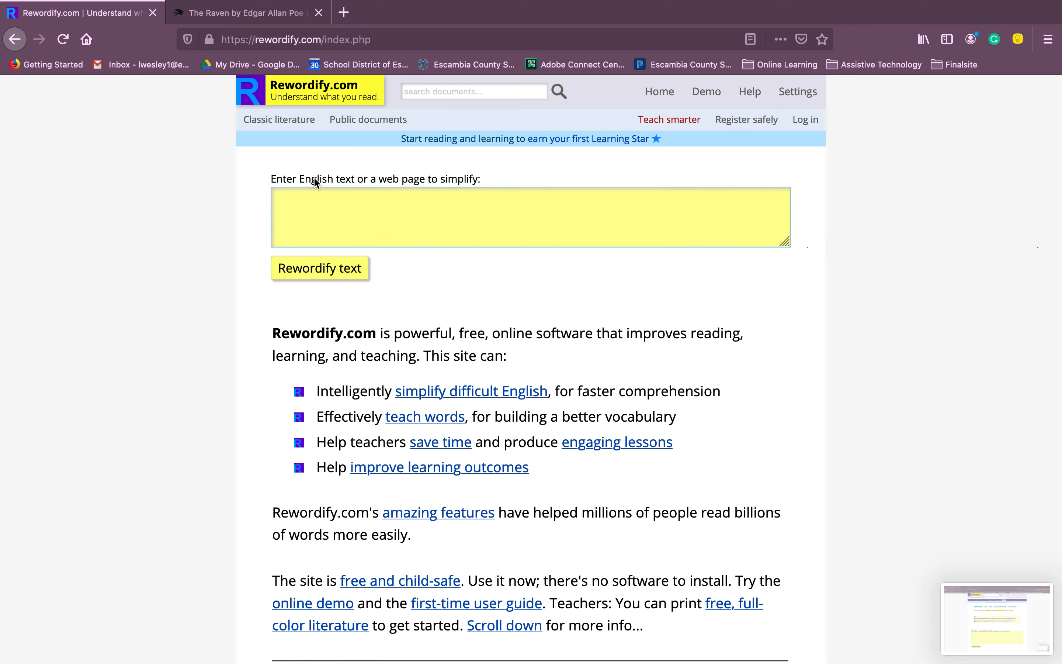
Browse the classic literature titles starting with W and open War and Peace
click(294, 123)
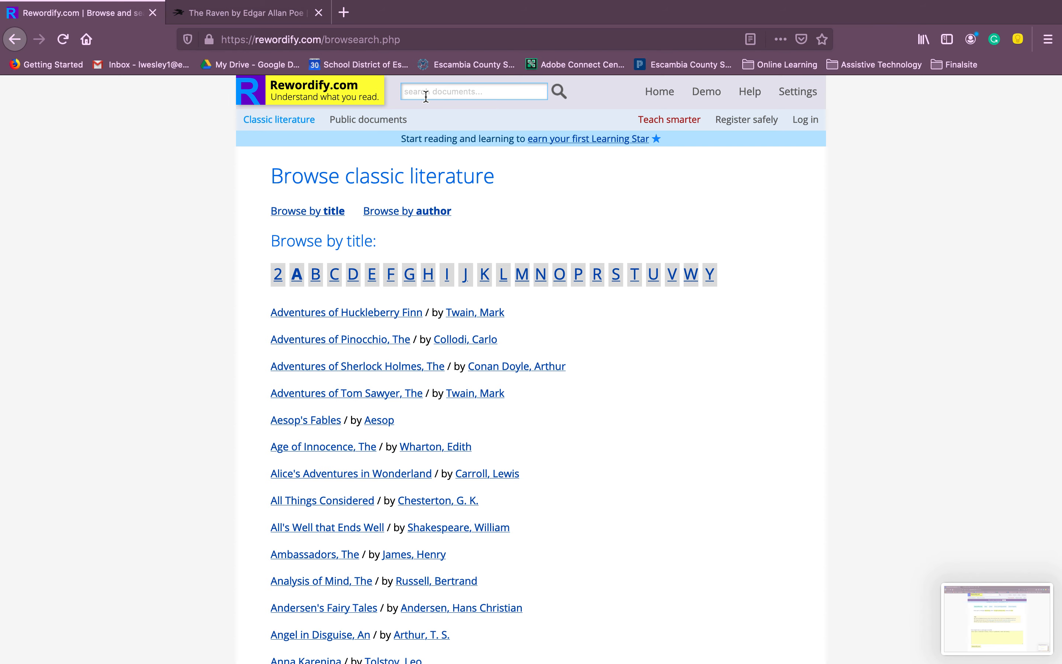
click(689, 285)
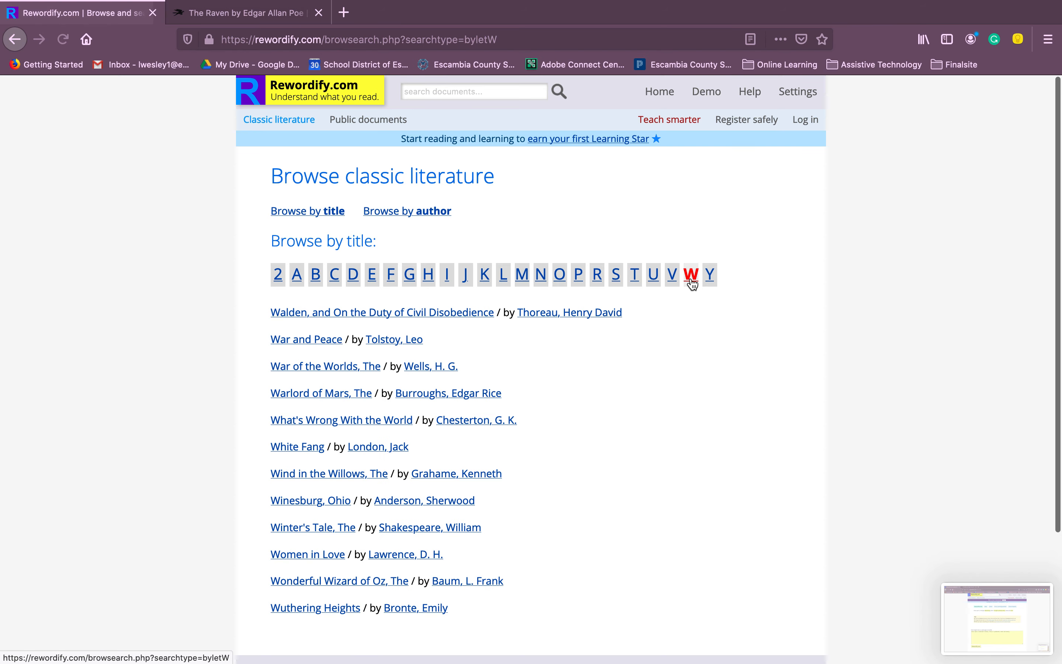
click(301, 341)
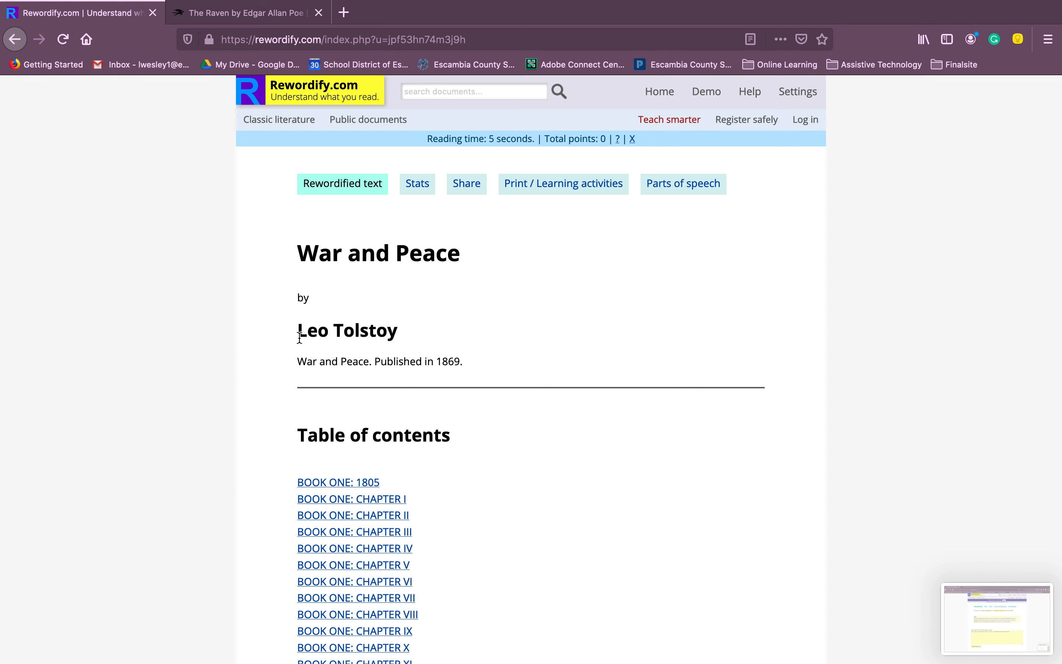
click(318, 482)
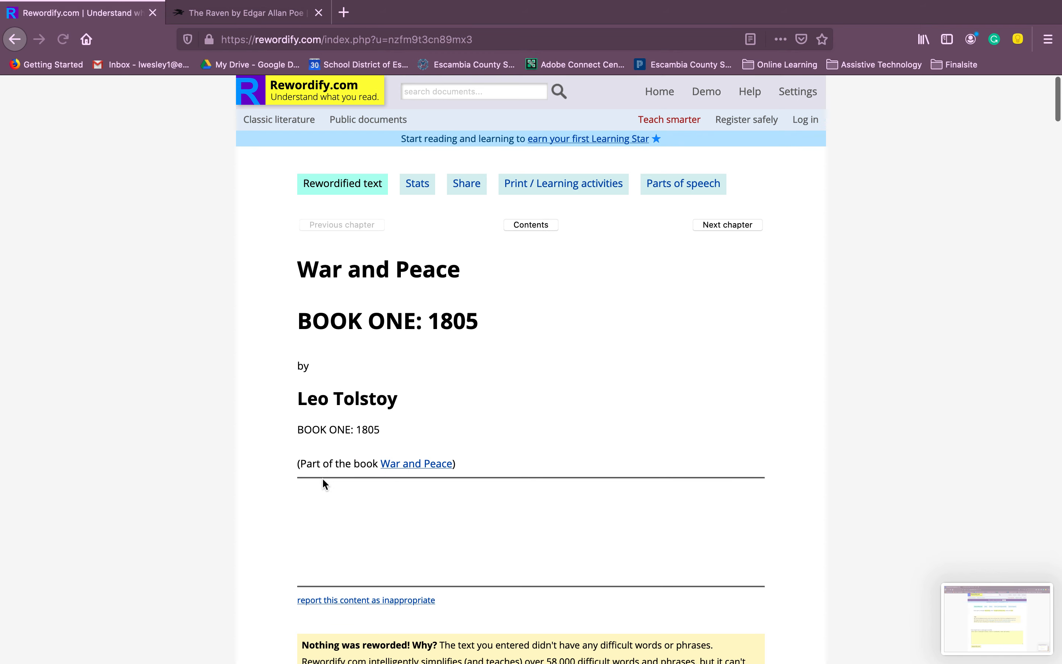
scroll(432, 475, down, 2)
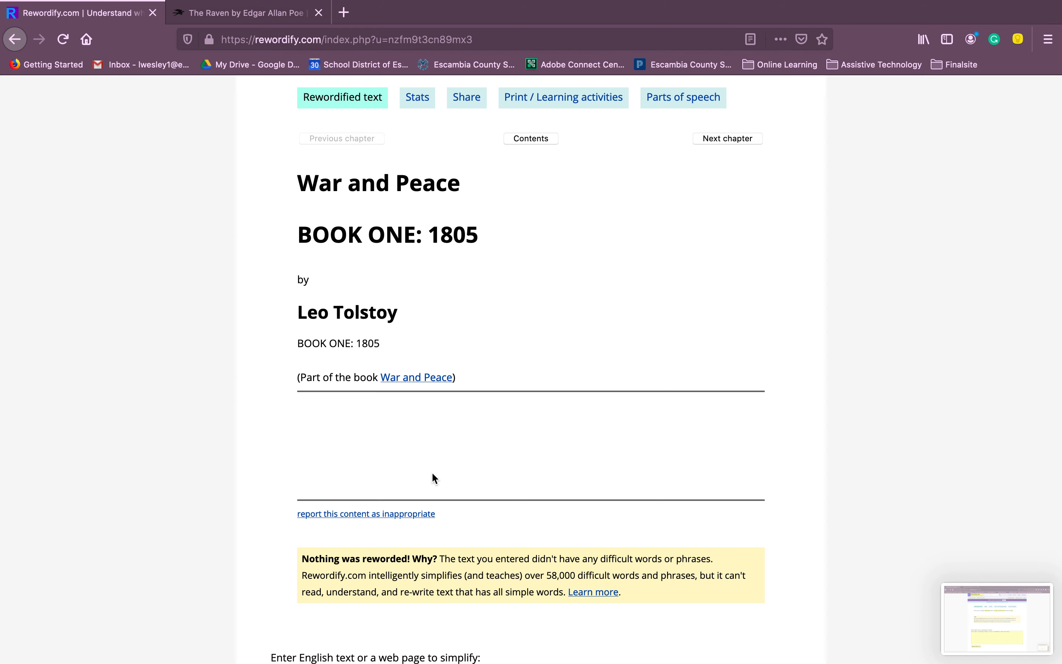
scroll(431, 472, up, 2)
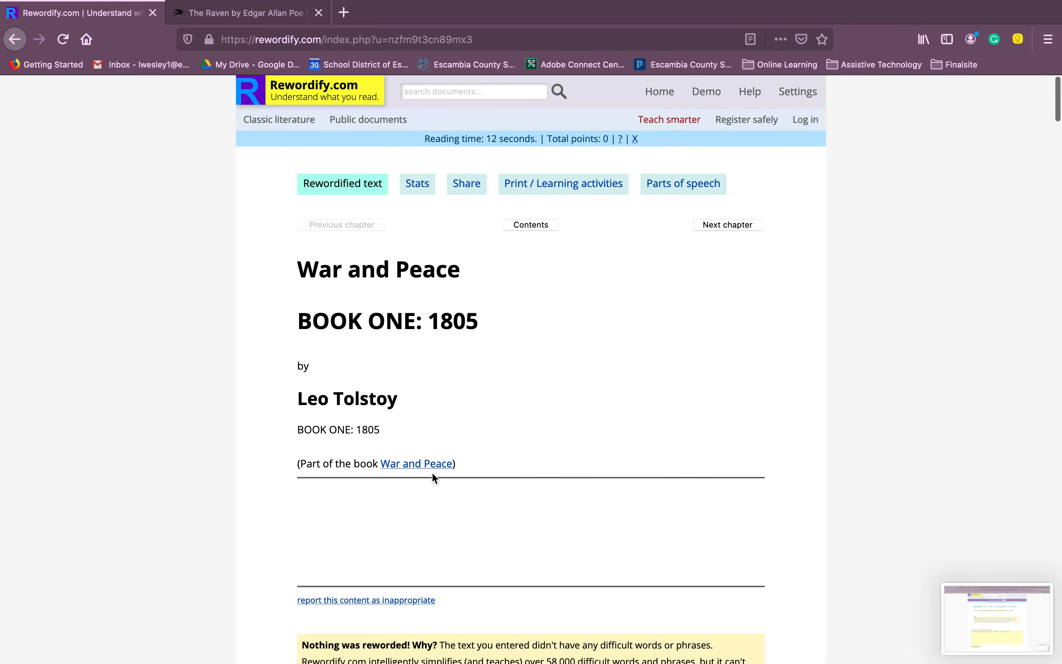
click(15, 39)
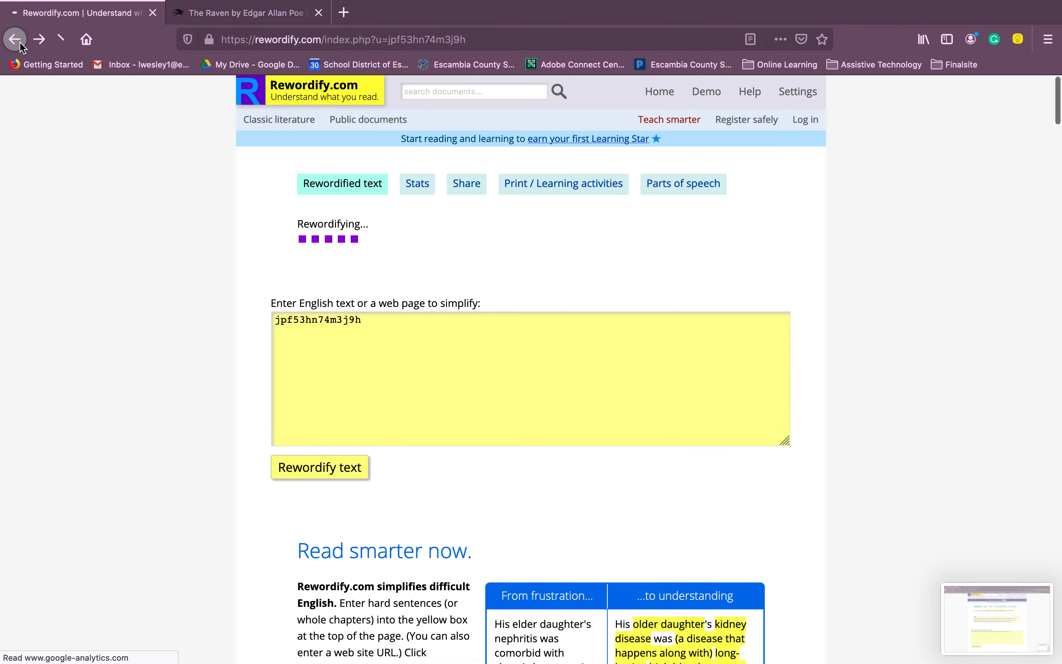
Open BOOK ONE: CHAPTER I of War and Peace and look up the definition of "family" in its first paragraph
click(383, 498)
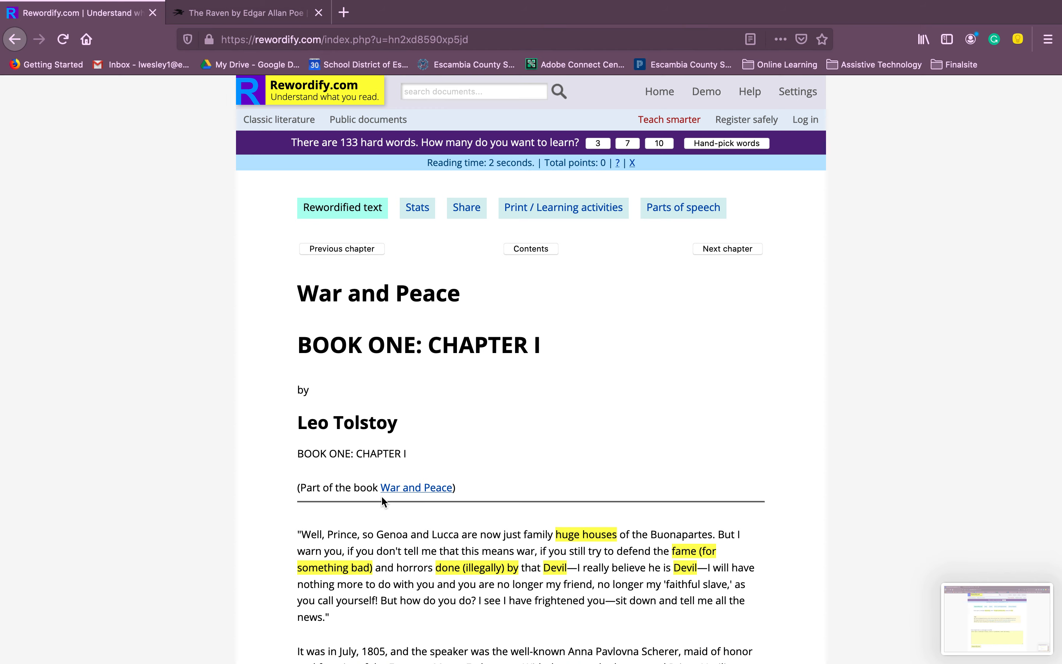
scroll(382, 502, down, 1)
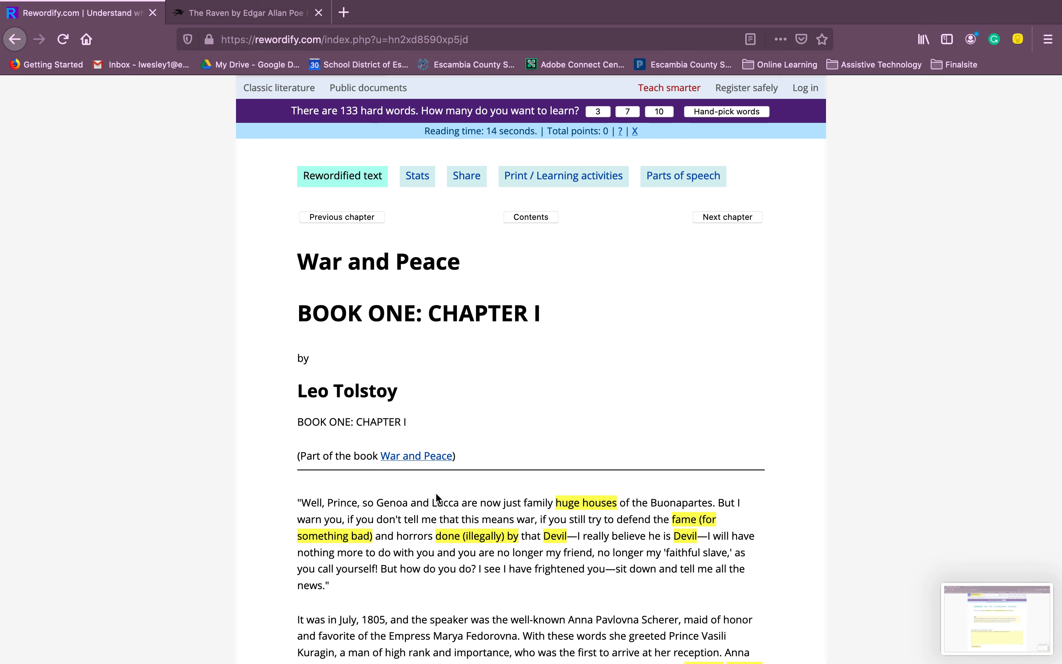
click(538, 510)
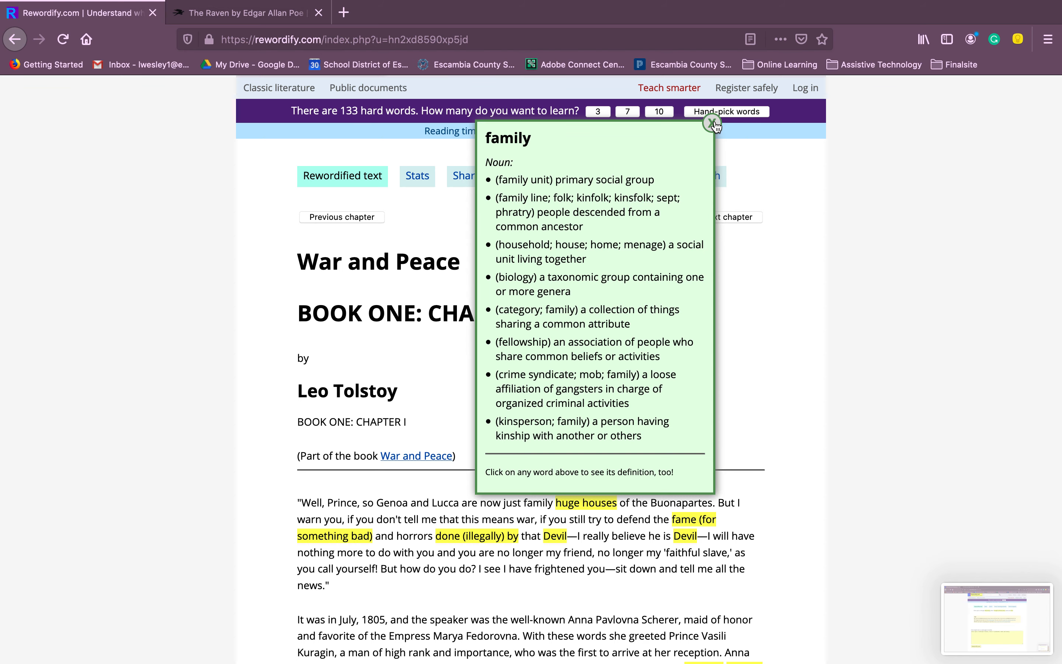
click(711, 122)
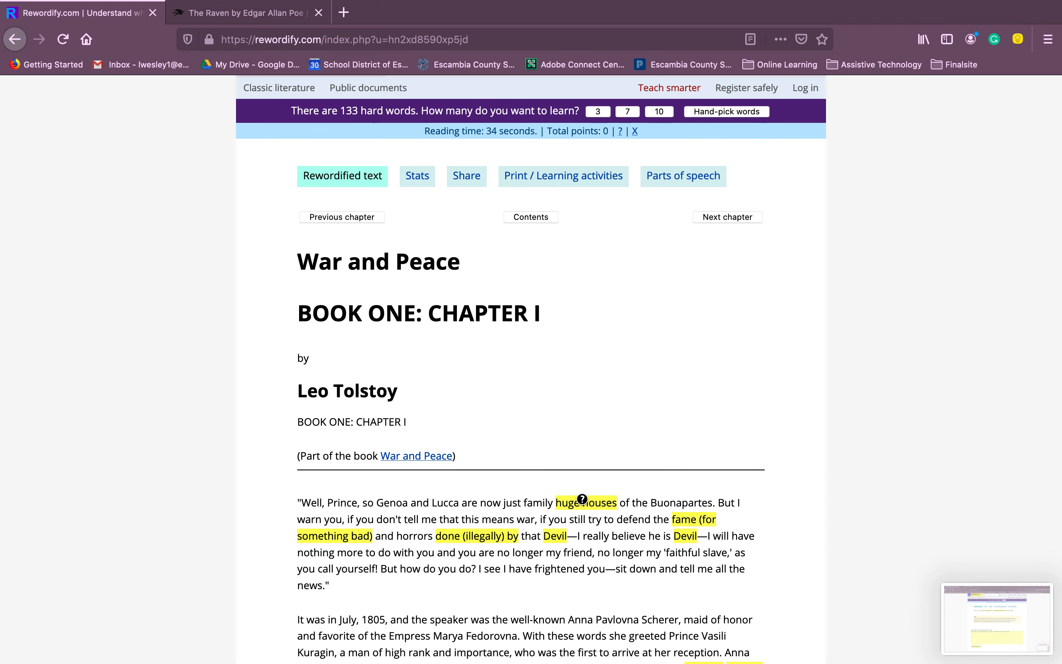
Look up the original word behind the highlighted "huge houses", play its pronunciation, and close the word card
mouse_move(582, 504)
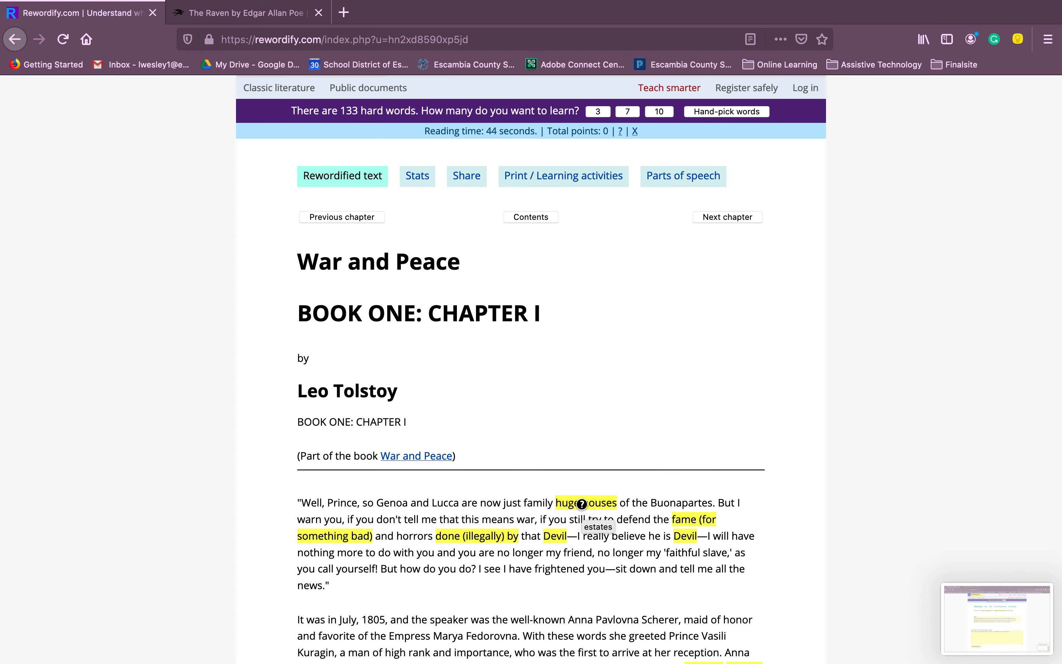
click(581, 504)
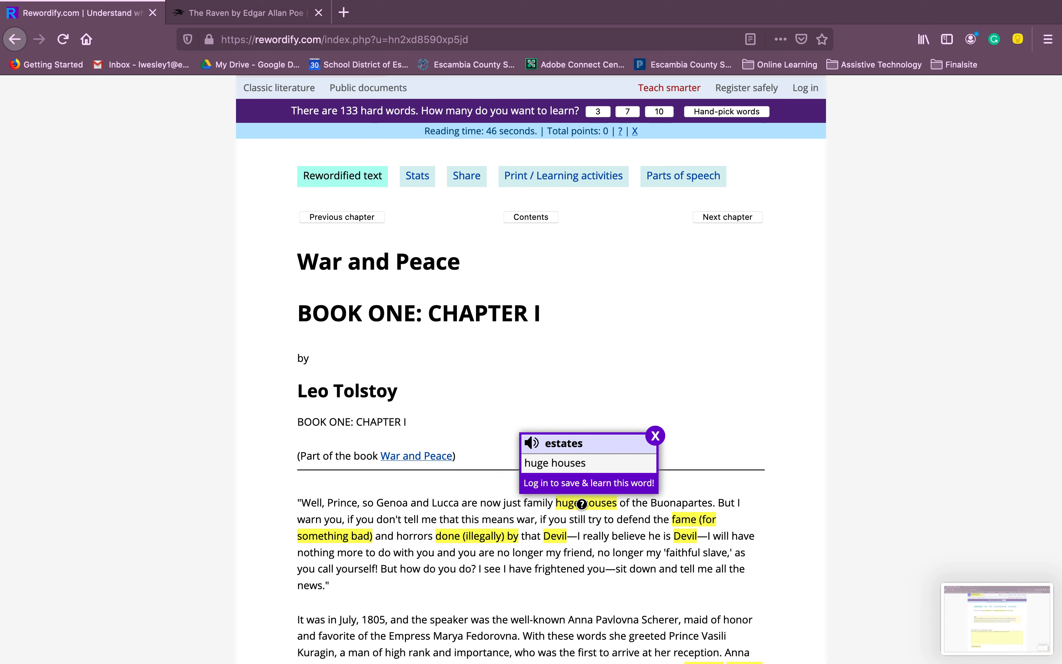
click(540, 446)
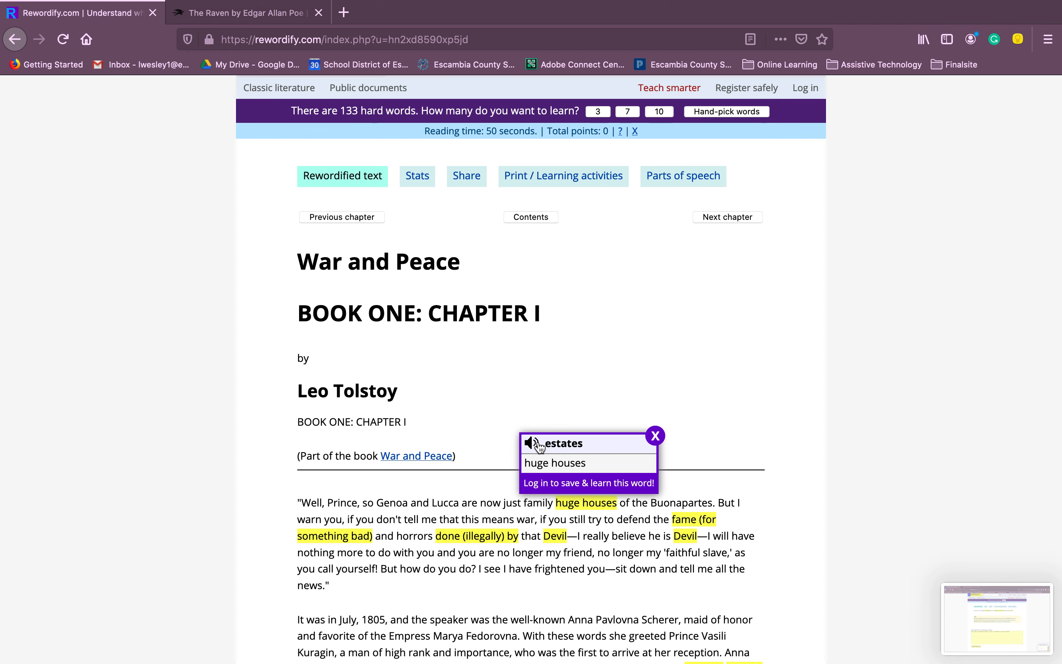
click(658, 445)
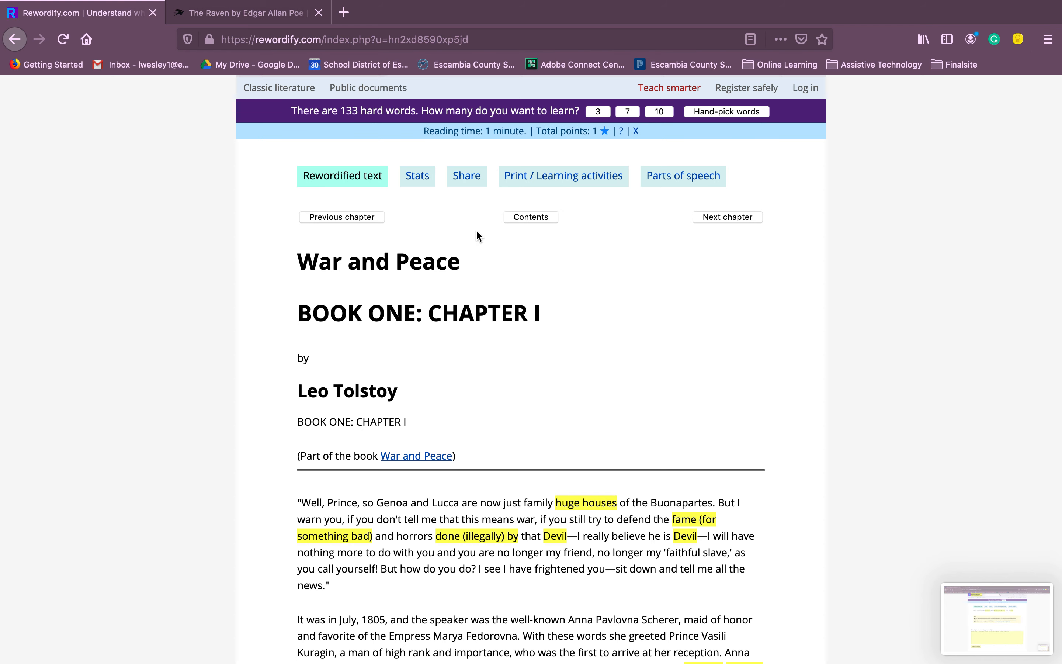
Review the chapter's text statistics, its printable learning activities and its parts-of-speech view
click(425, 184)
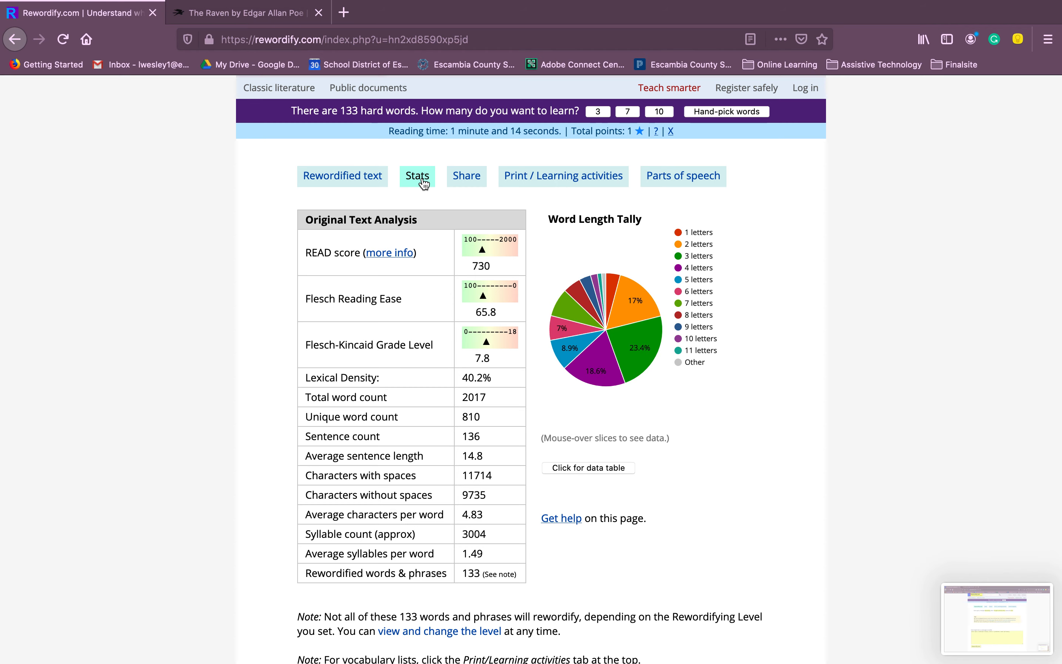
click(578, 179)
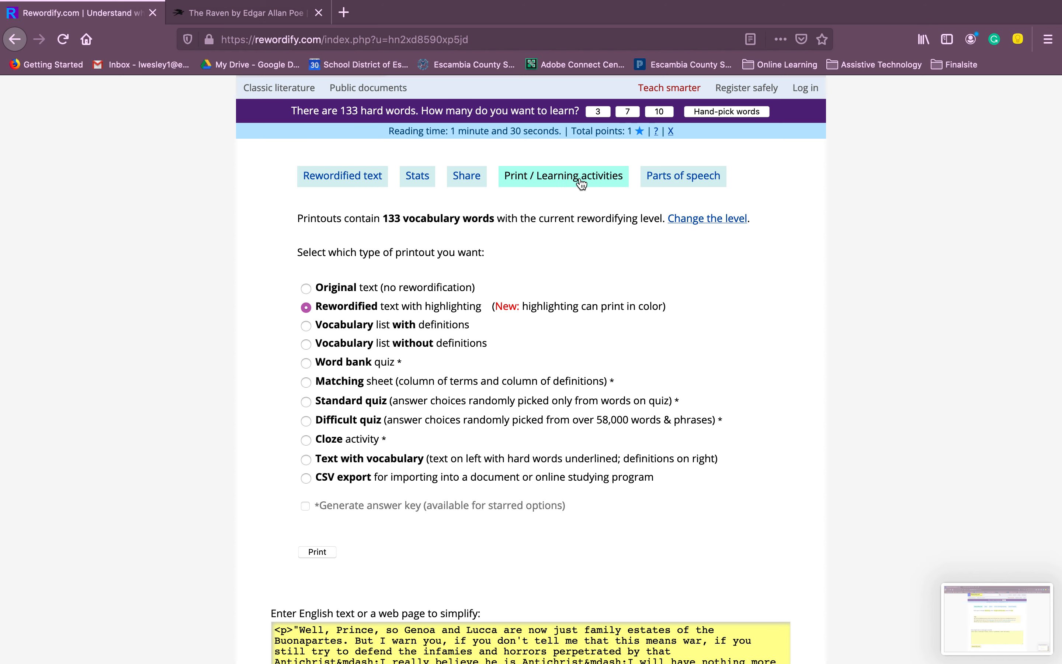
click(676, 183)
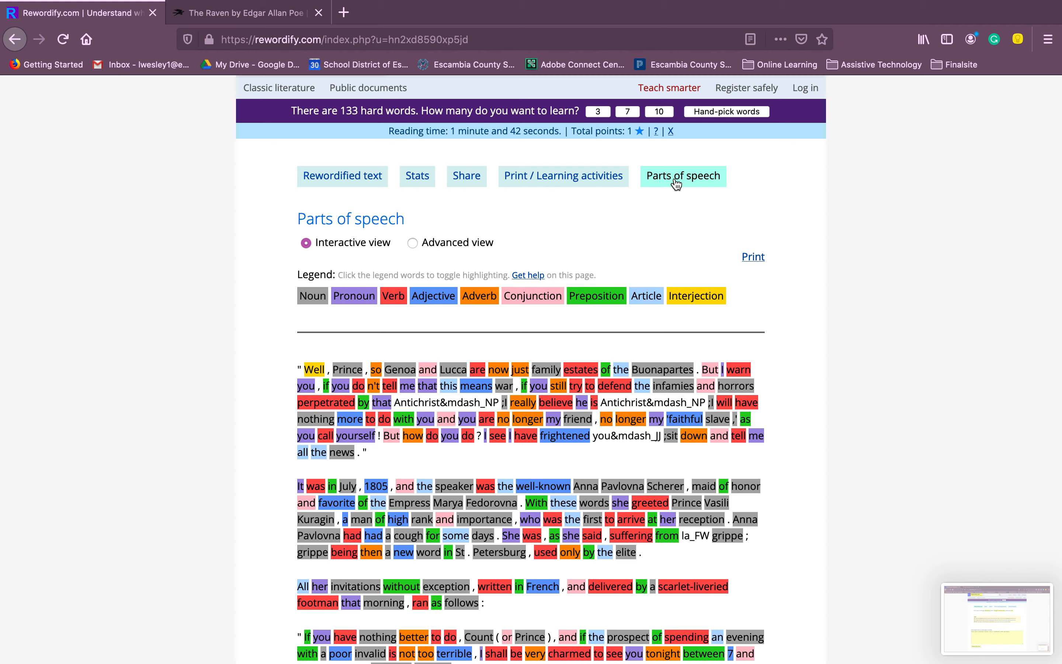
scroll(600, 200, up, 1)
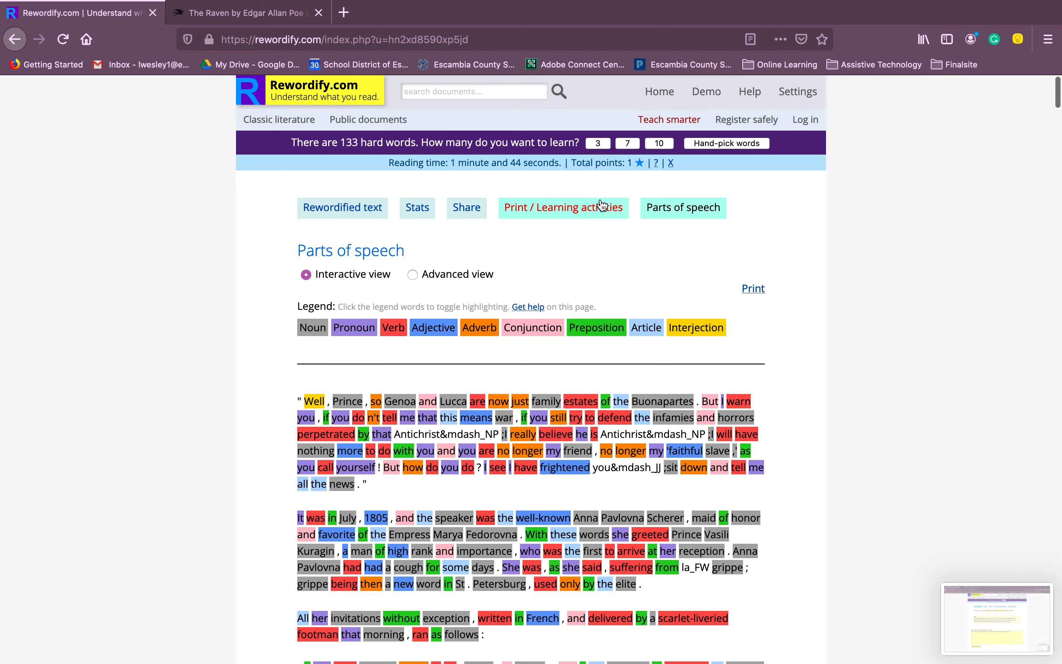
Review the display mode, rewordifying level and highlighting mode settings, then save and close them
click(799, 93)
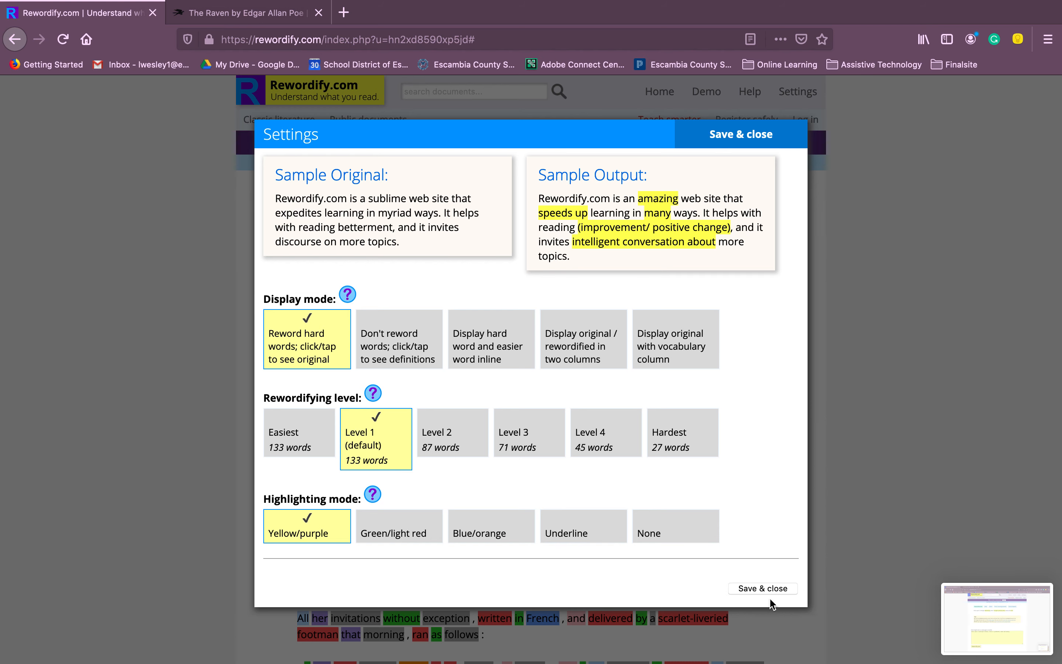
click(766, 587)
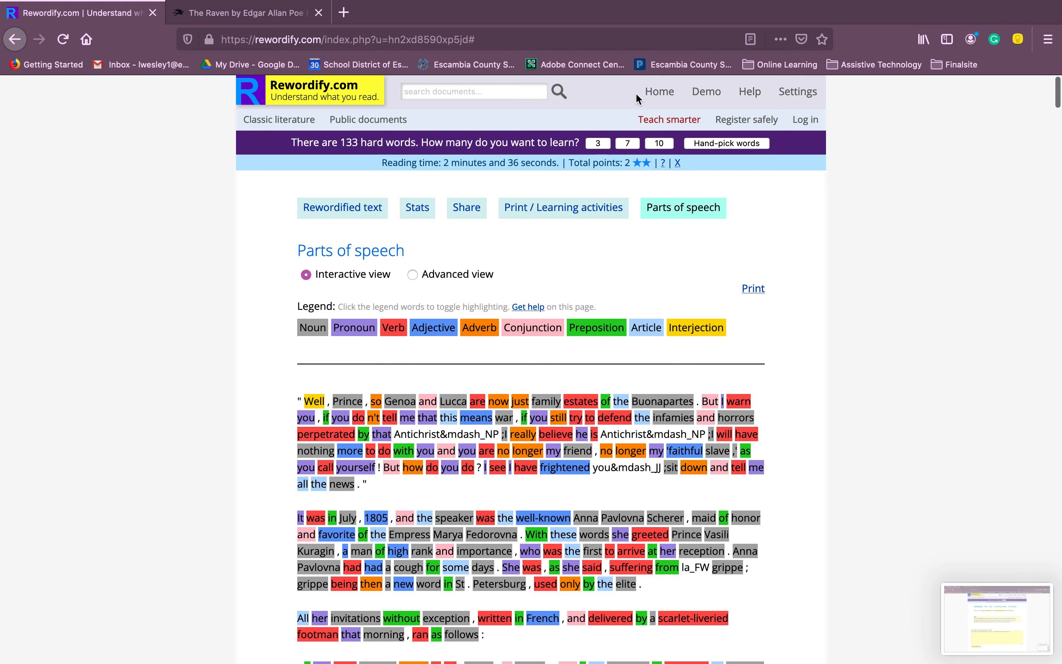
Return to the Rewordify home page and copy the first line of The Raven from the open Poetry Foundation page
click(656, 94)
click(392, 203)
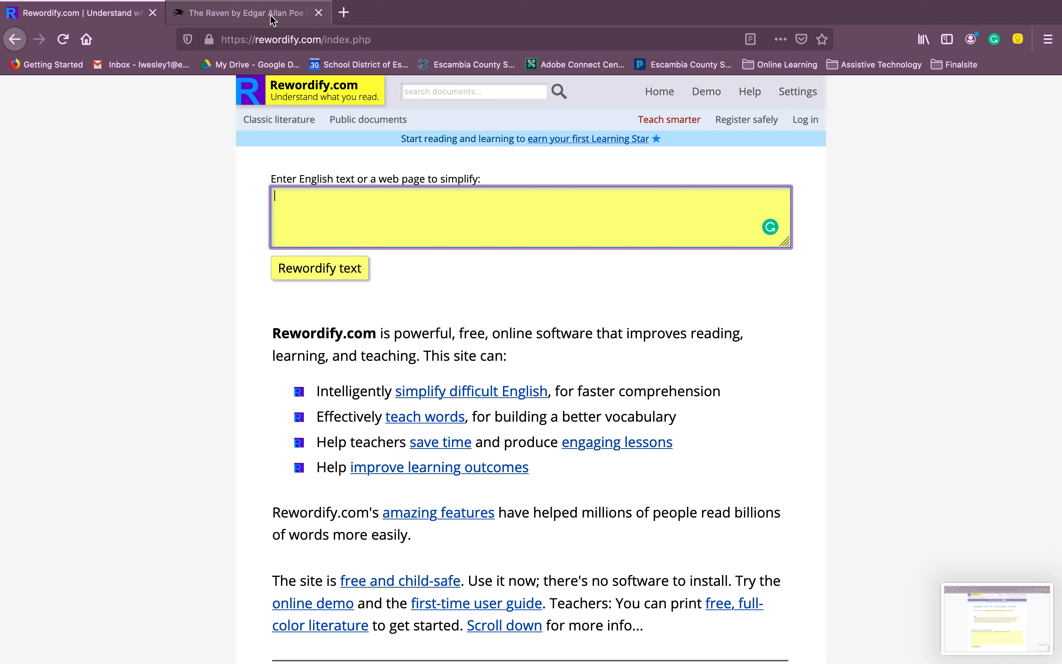
click(270, 28)
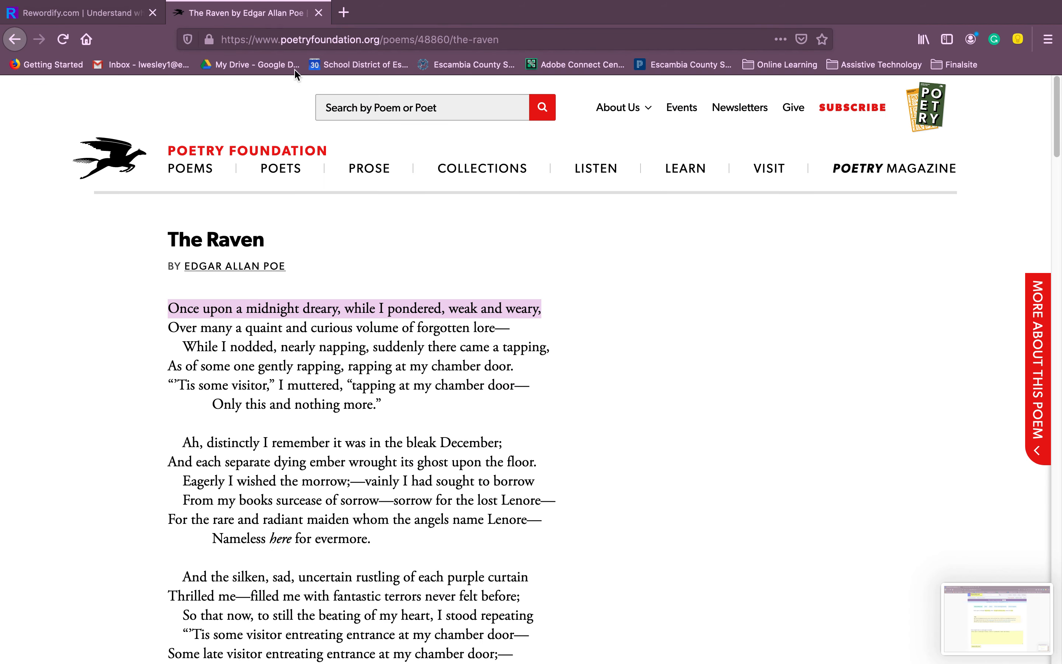
right_click(319, 303)
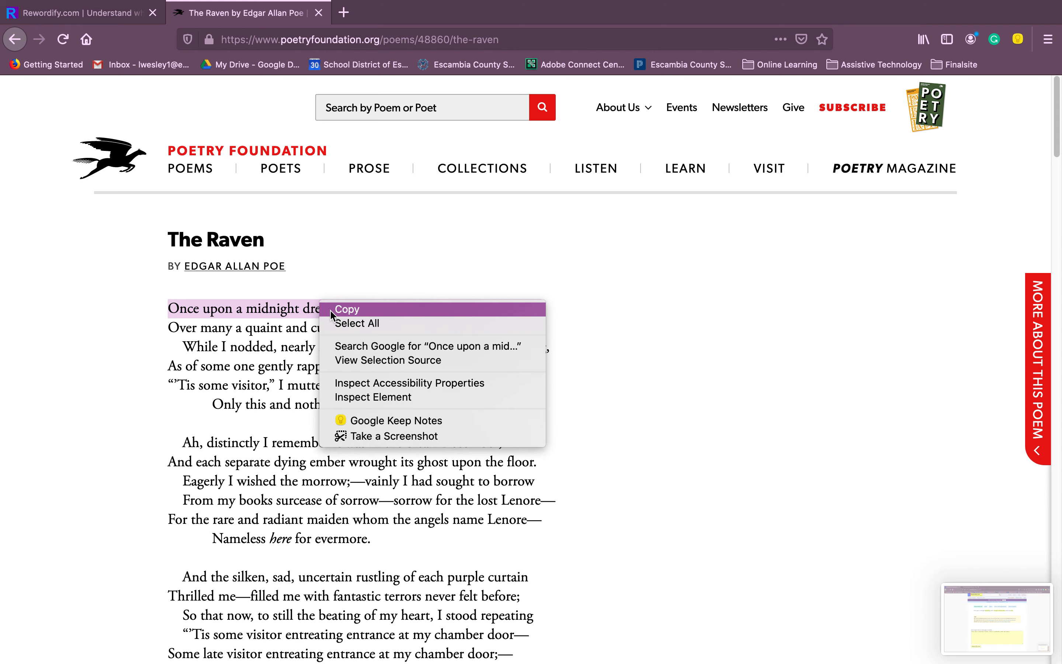
click(333, 313)
Paste the copied line from The Raven into Rewordify's text box and rewordify it
click(88, 26)
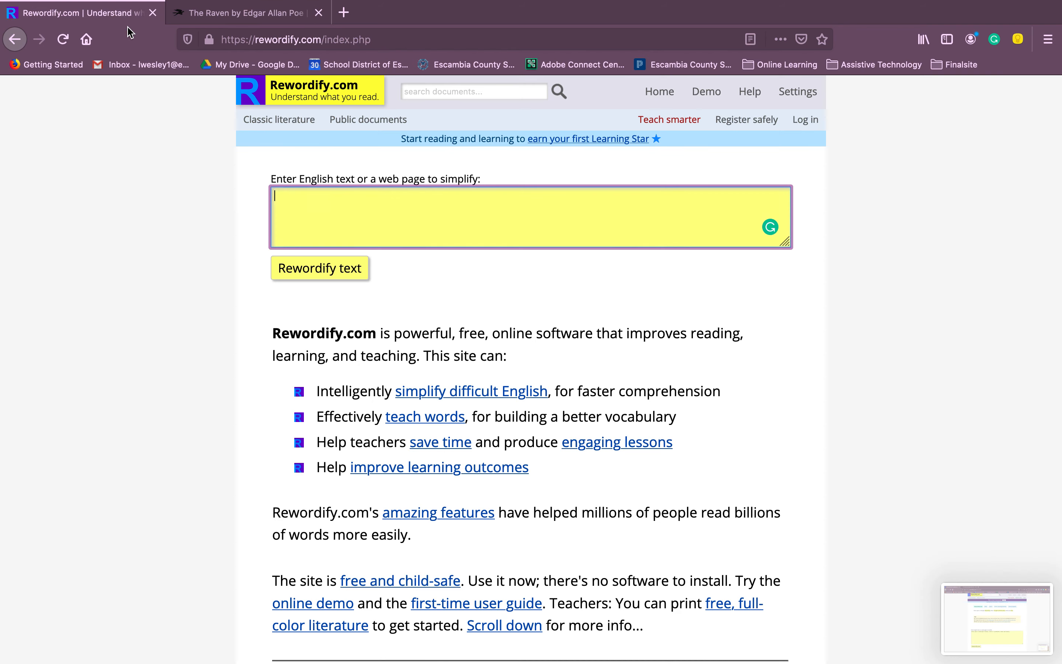
right_click(333, 208)
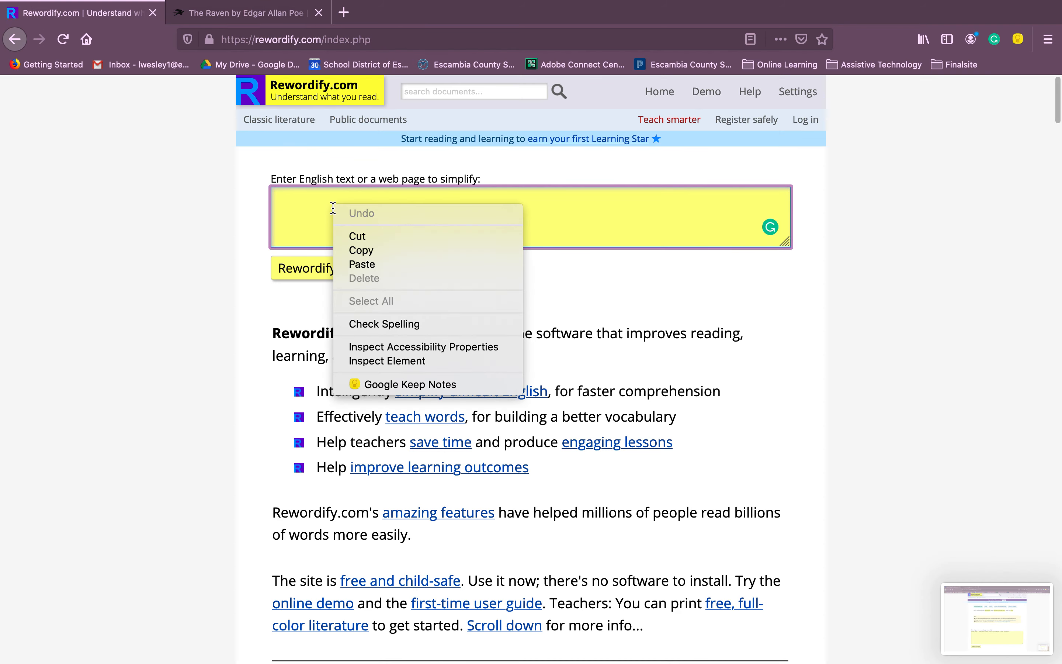
click(364, 264)
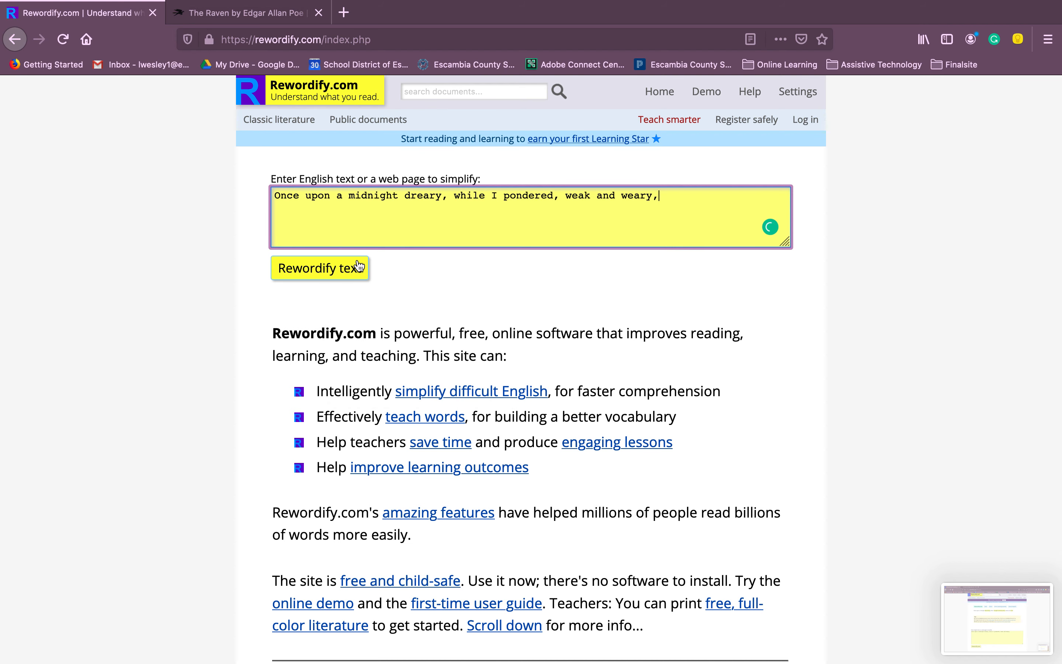
click(346, 274)
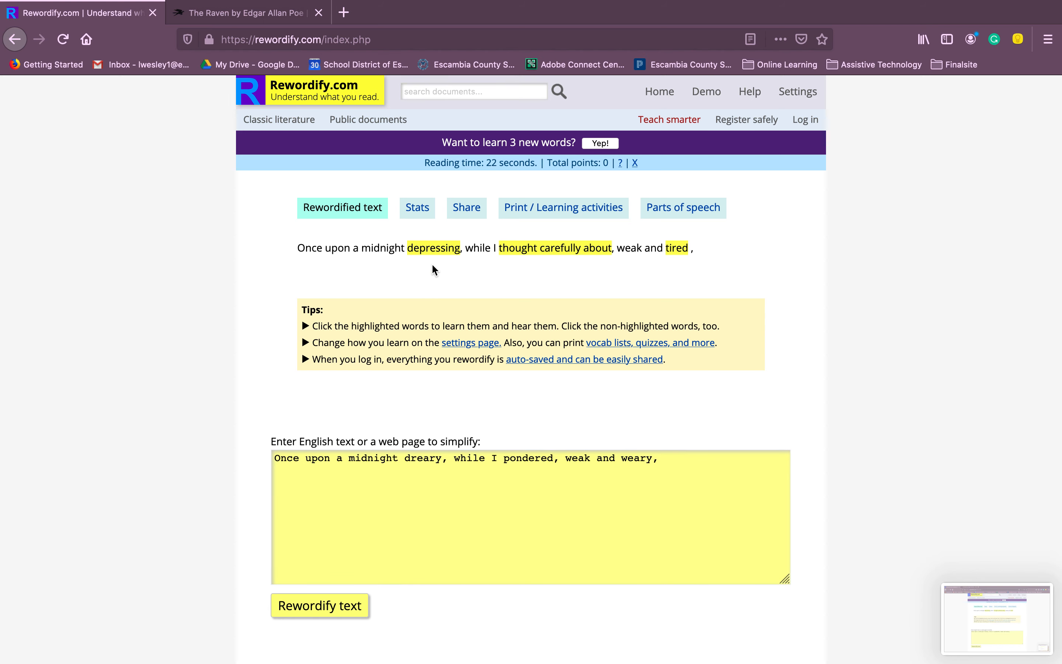
mouse_move(431, 247)
key(super+shift+5)
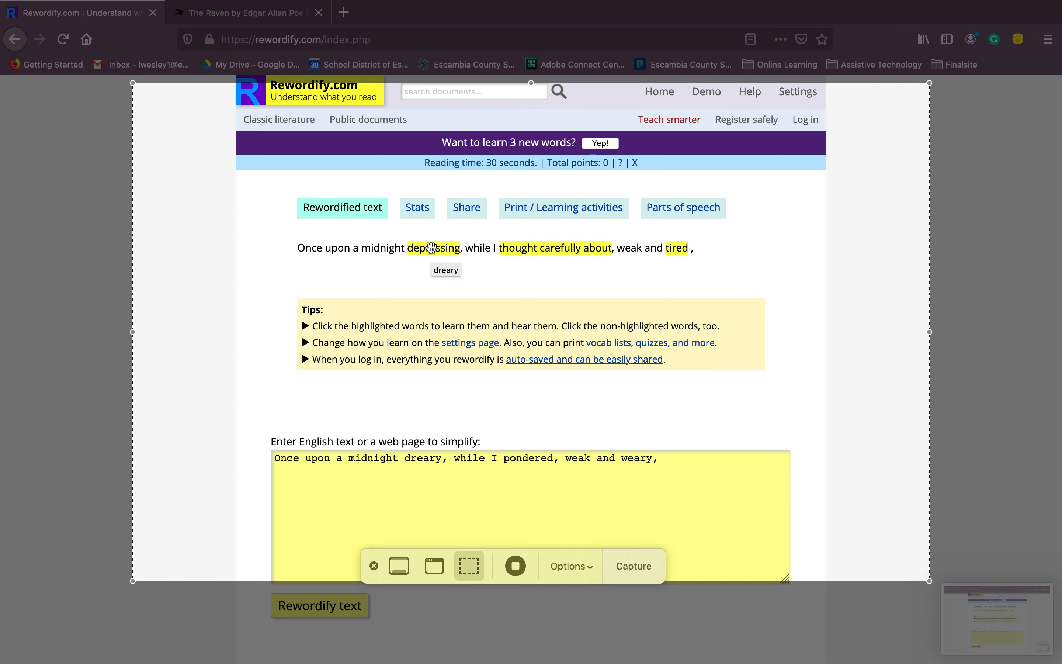